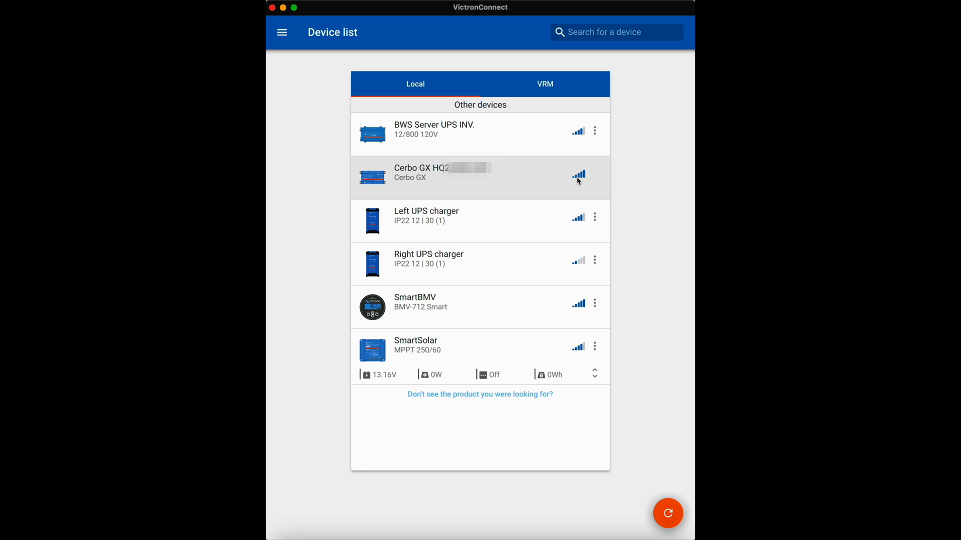
Step: Pair with the Cerbo GX over Bluetooth so its details and firmware v2.91 show
click(514, 187)
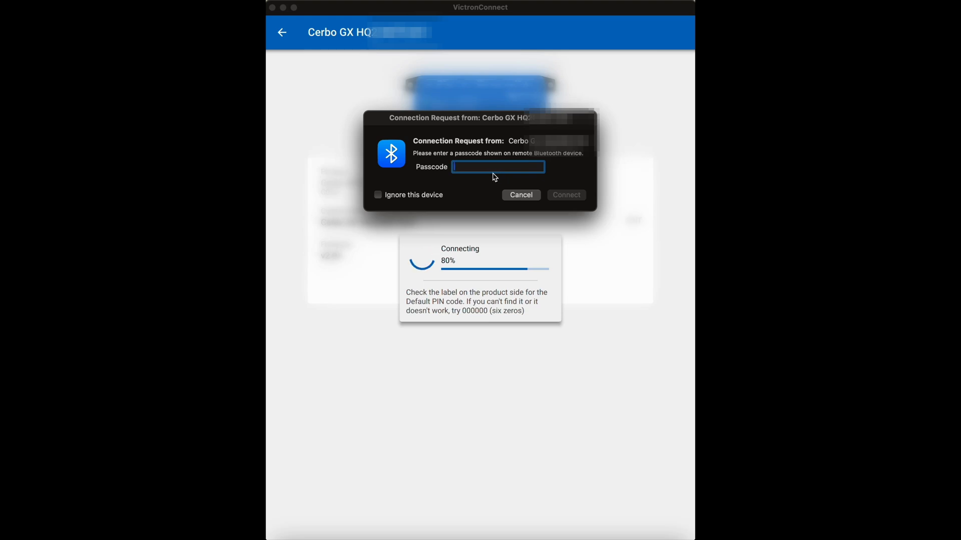
text(00)
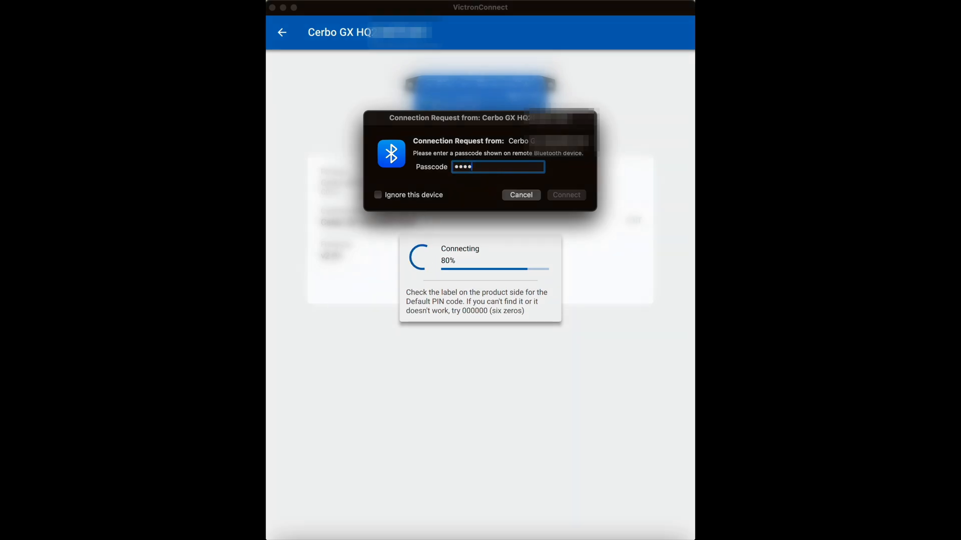
text(00)
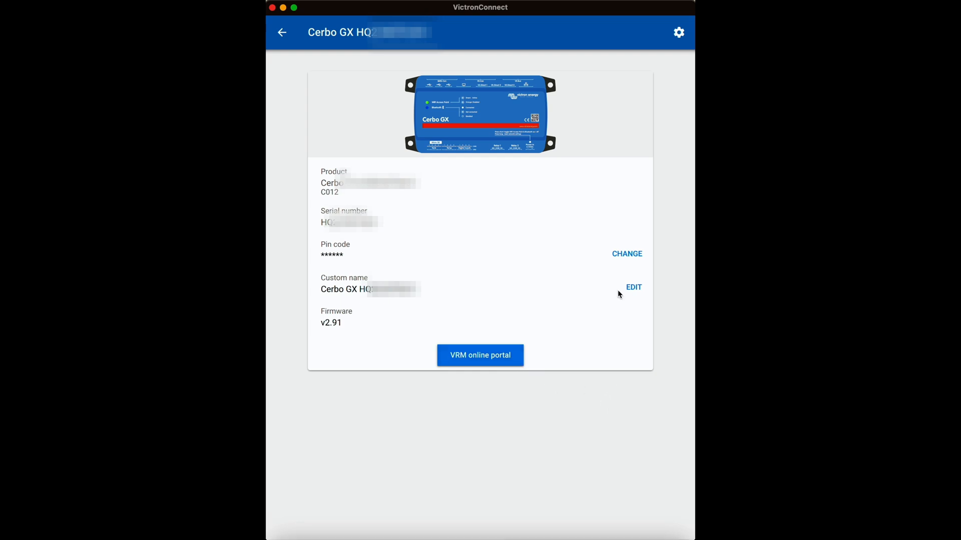
Step: View the Cerbo's wireless Network settings from the gear menu
click(678, 33)
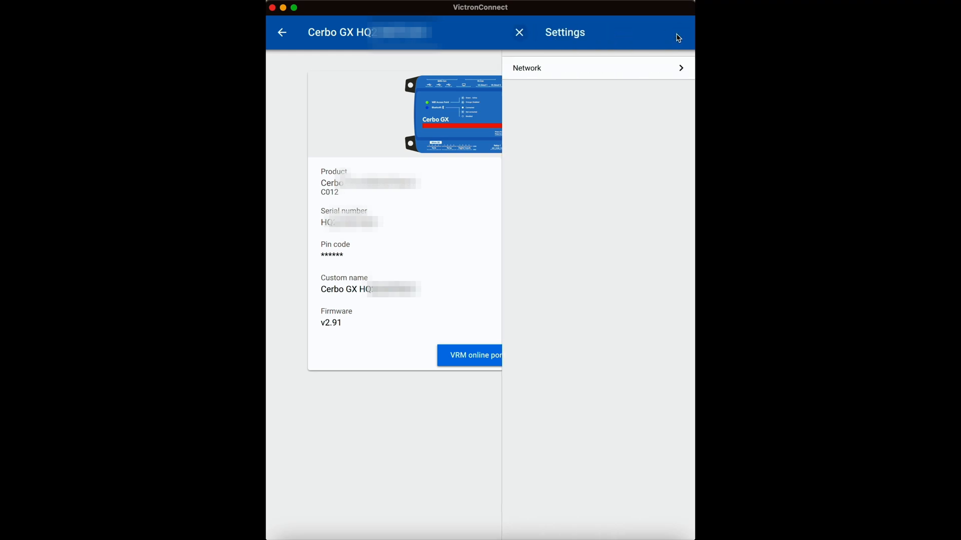
click(552, 68)
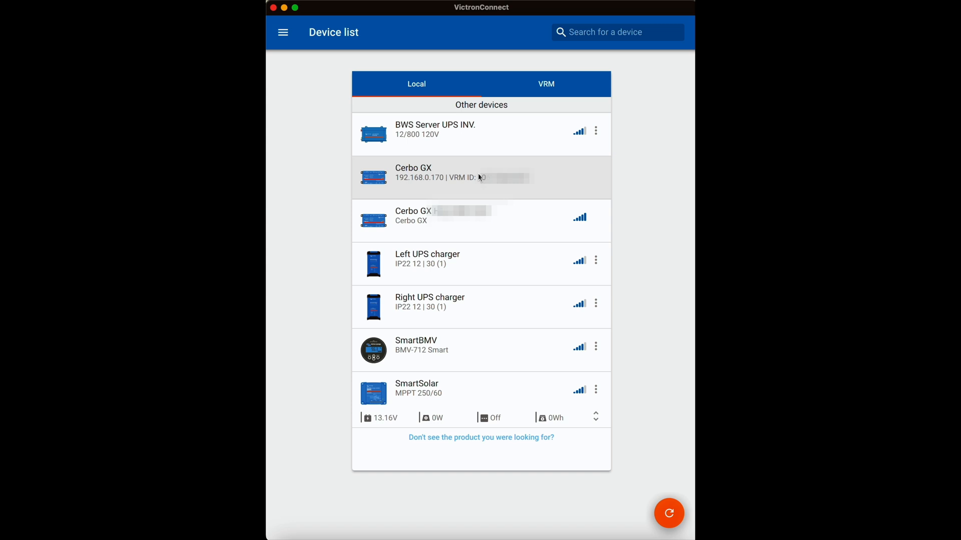
Step: Open the Cerbo GX found on the network at 192.168.0.170
click(480, 177)
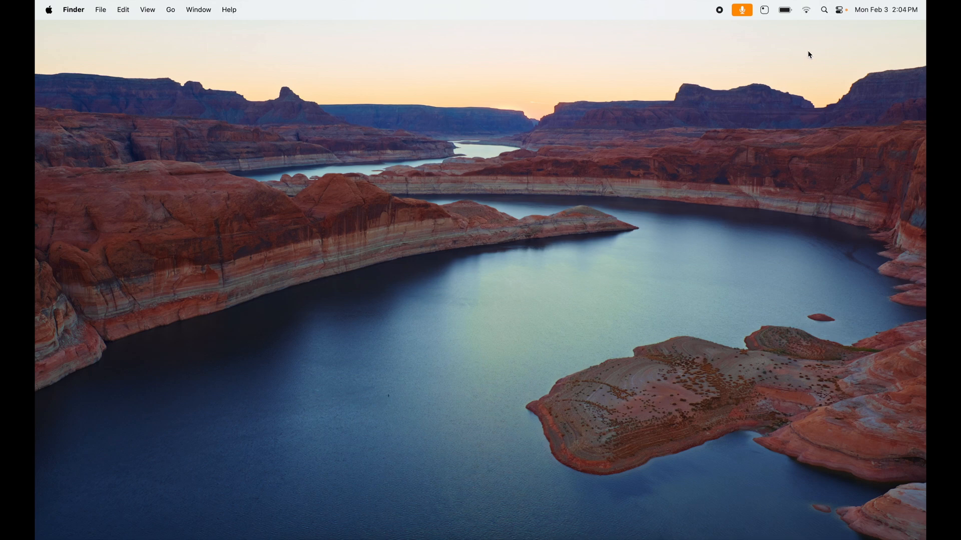
Step: Join the Cerbo GX's venus-HQ Wi-Fi access point from Other Networks with its WPA2 password
click(810, 10)
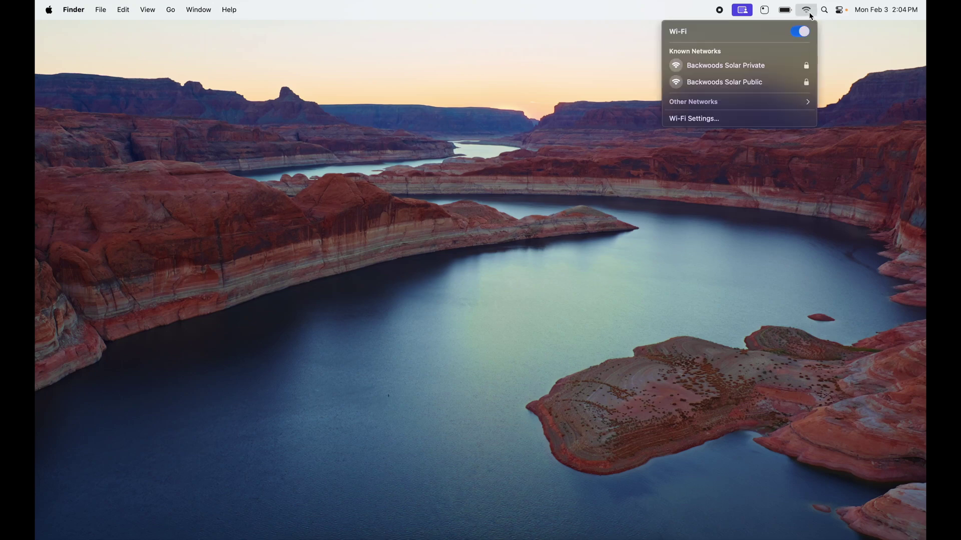
click(719, 106)
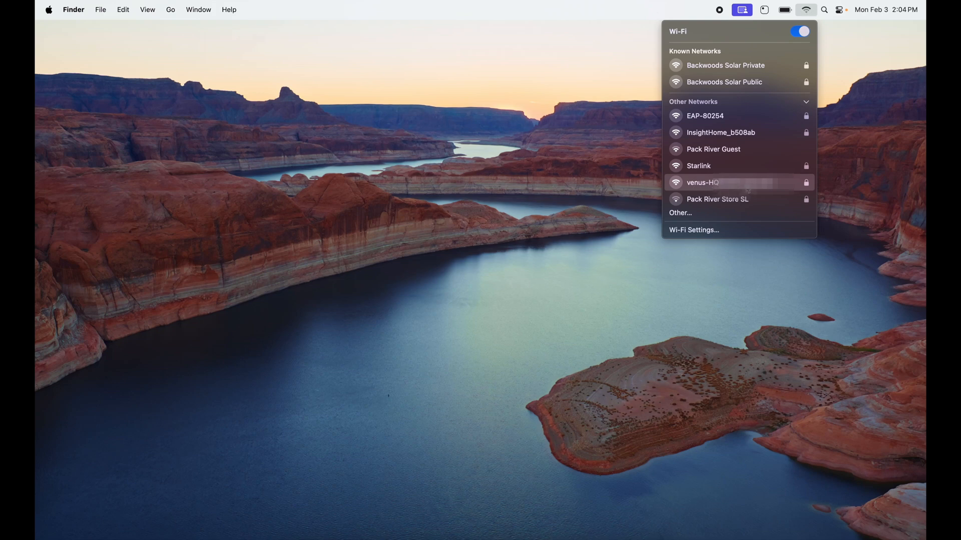
click(747, 183)
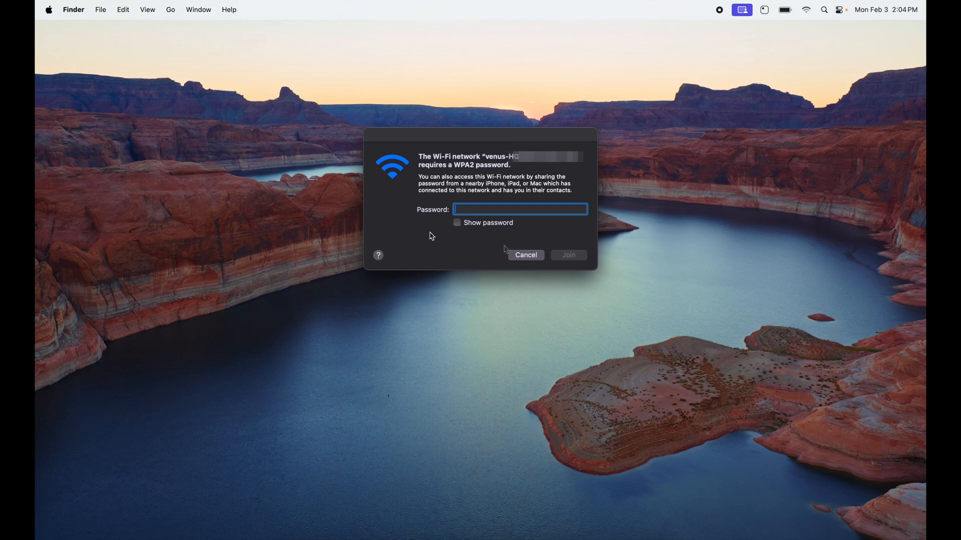
text(•)
text(•)
click(568, 254)
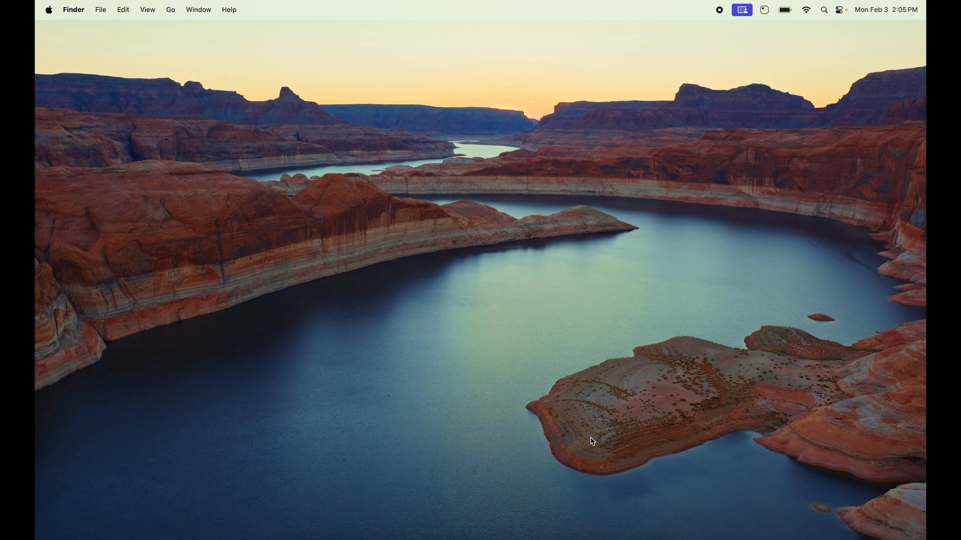
Step: Relaunch VictronConnect, dismiss the VRM error and open the Cerbo GX at 172.24.24.1 over direct Wi-Fi
mouse_move(579, 534)
click(579, 537)
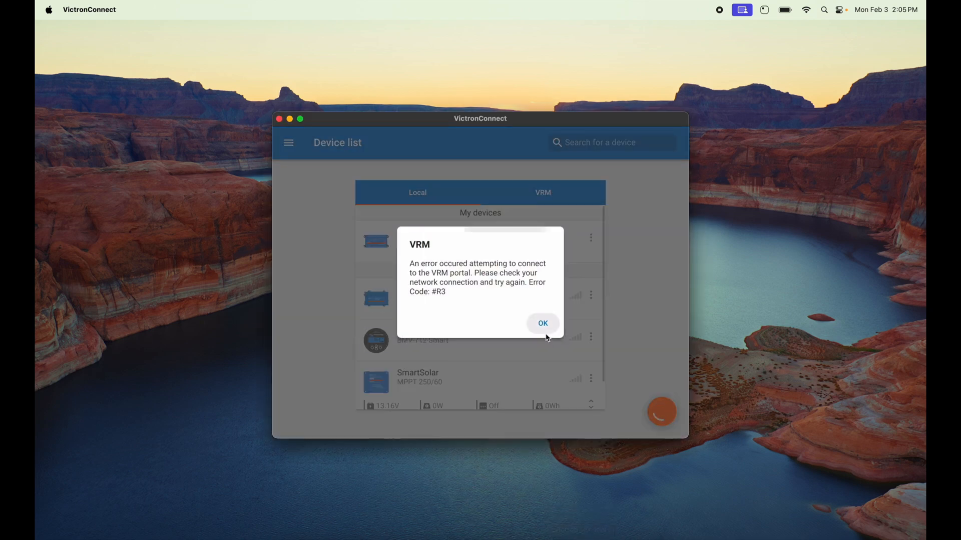
click(543, 323)
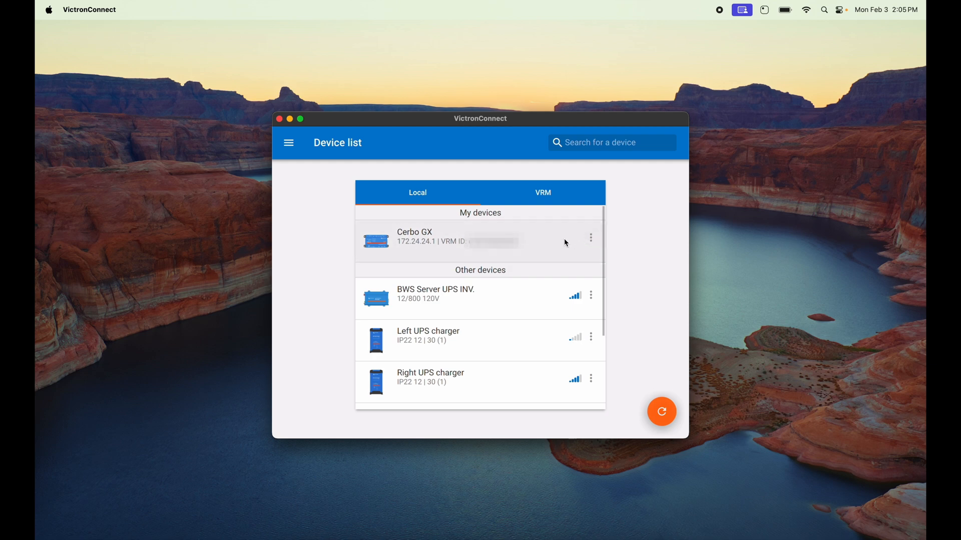
scroll(565, 241, down, 3)
scroll(526, 244, up, 3)
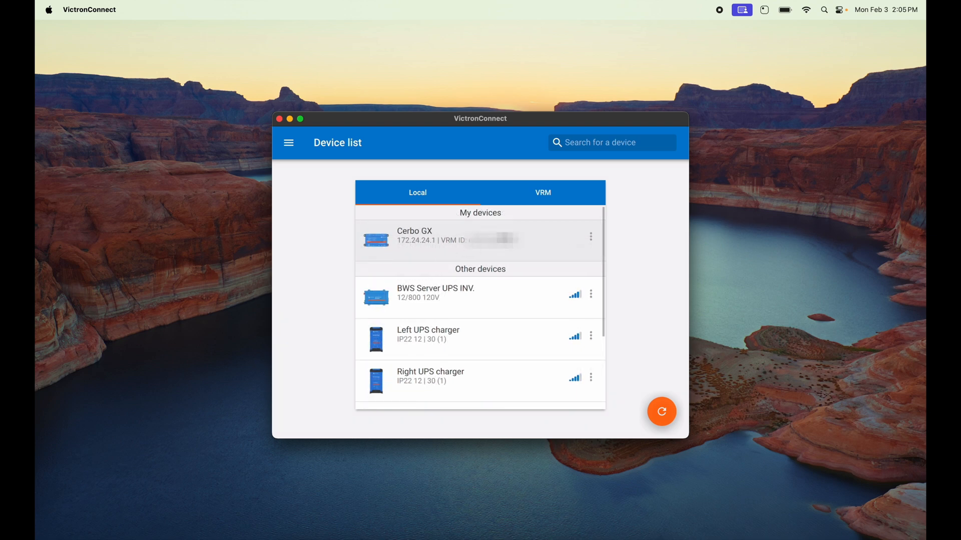
click(502, 233)
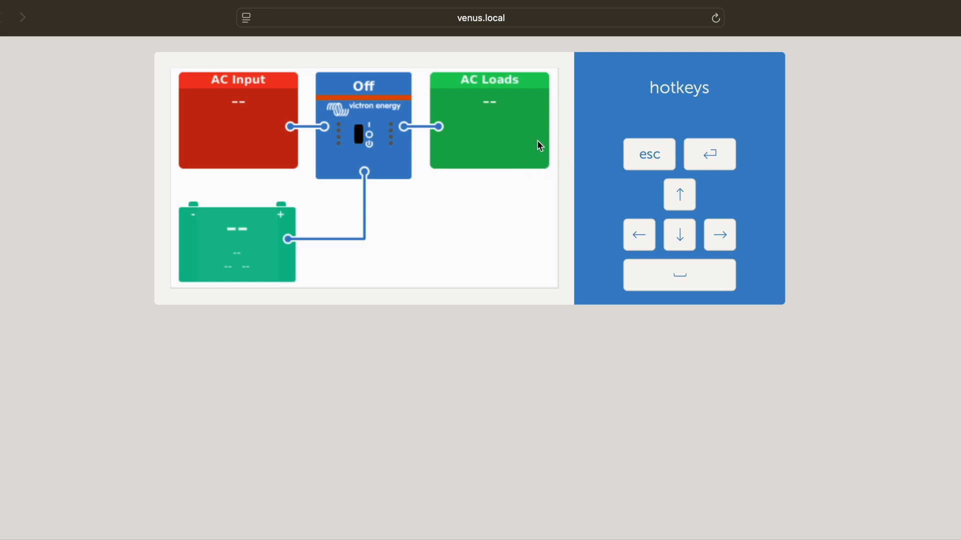
Step: Show the console's Pages/Menu bar and open its Menu to reach the Device List
click(487, 137)
click(676, 280)
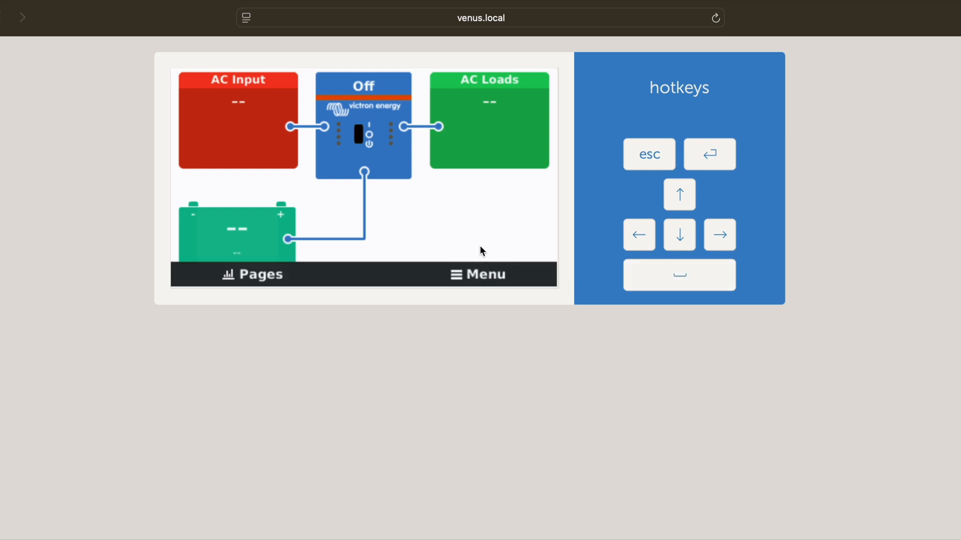
click(679, 275)
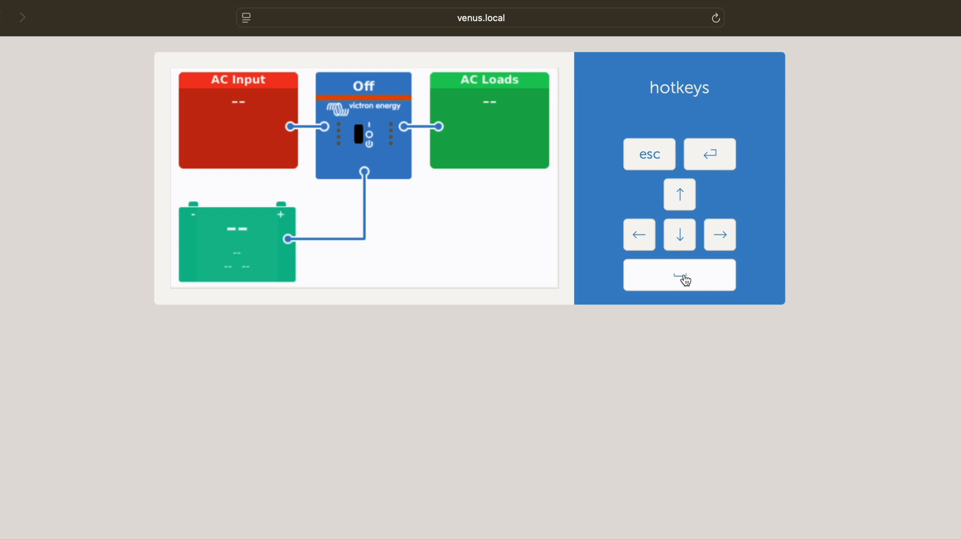
click(685, 279)
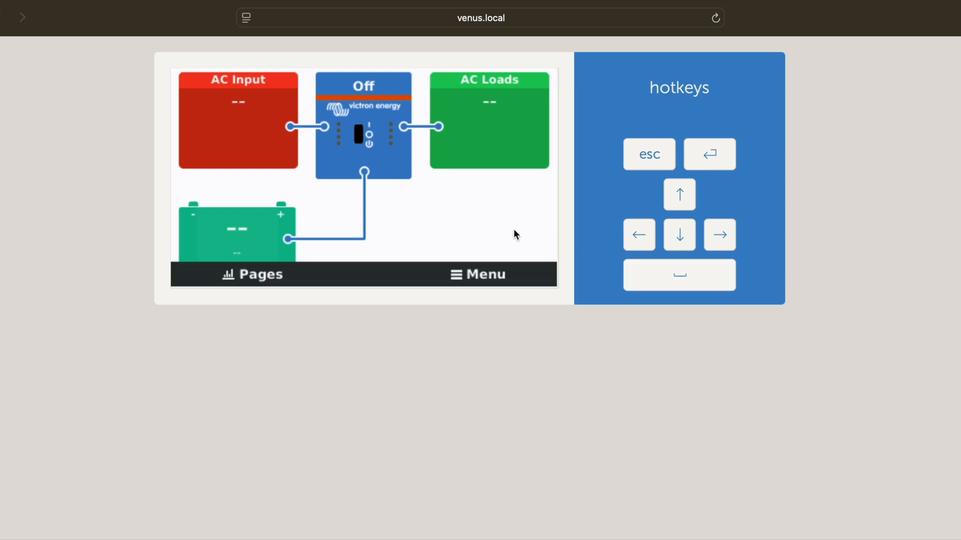
click(486, 277)
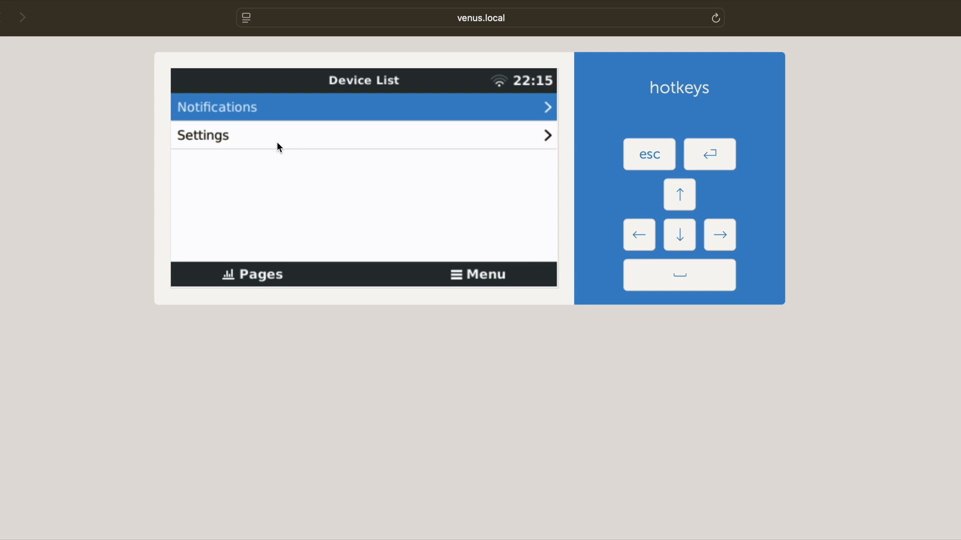
Step: Navigate Settings, Firmware, Online updates to see v3.54 offered over installed v2.91
click(266, 136)
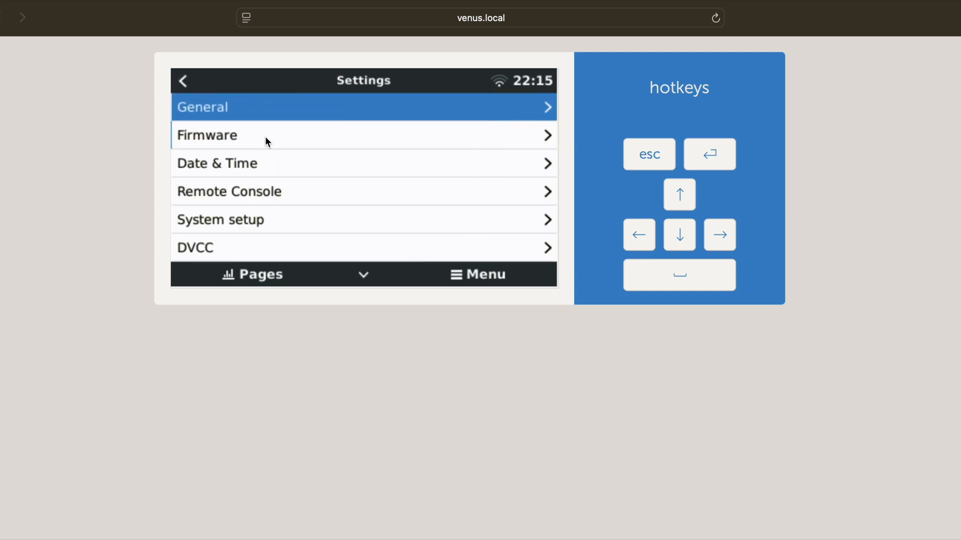
click(284, 137)
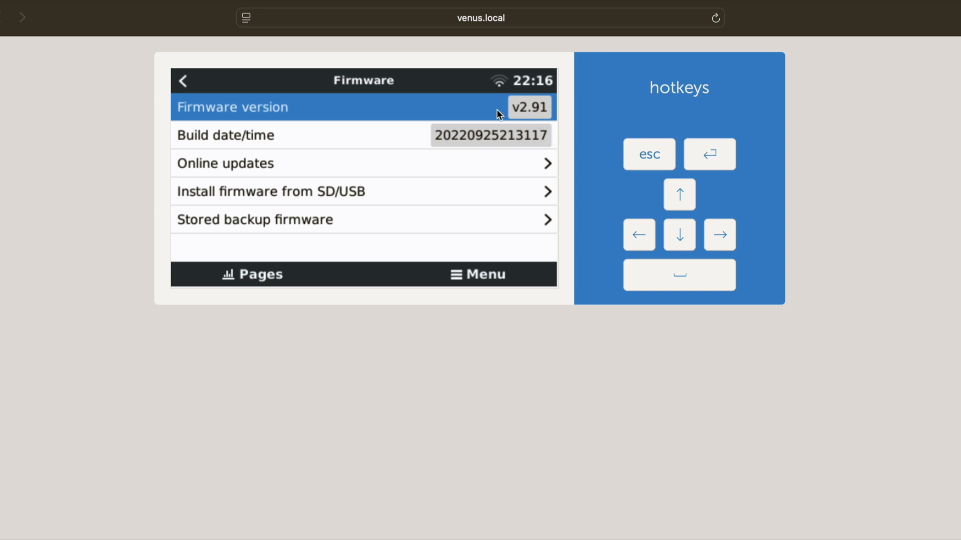
click(299, 165)
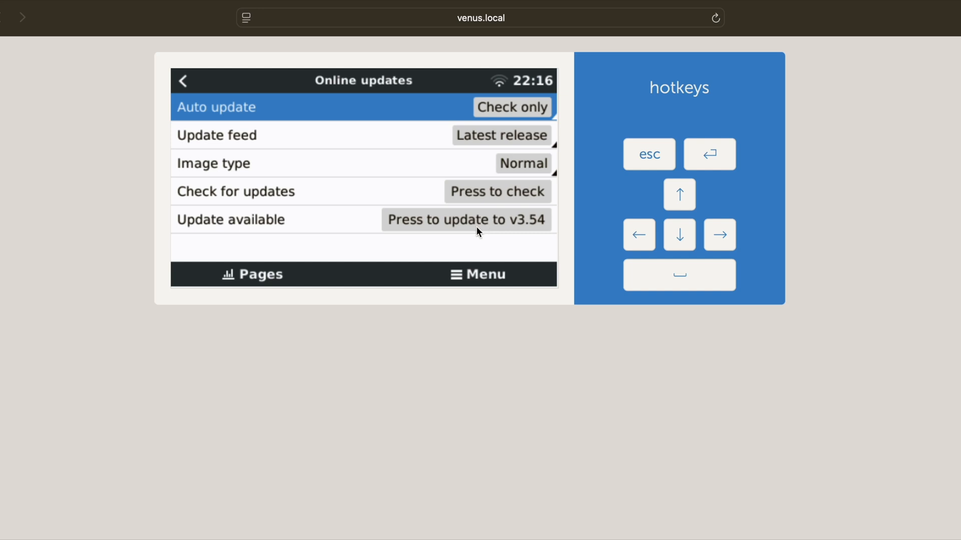
Step: Start installing the v3.54 firmware update on the Cerbo
click(450, 226)
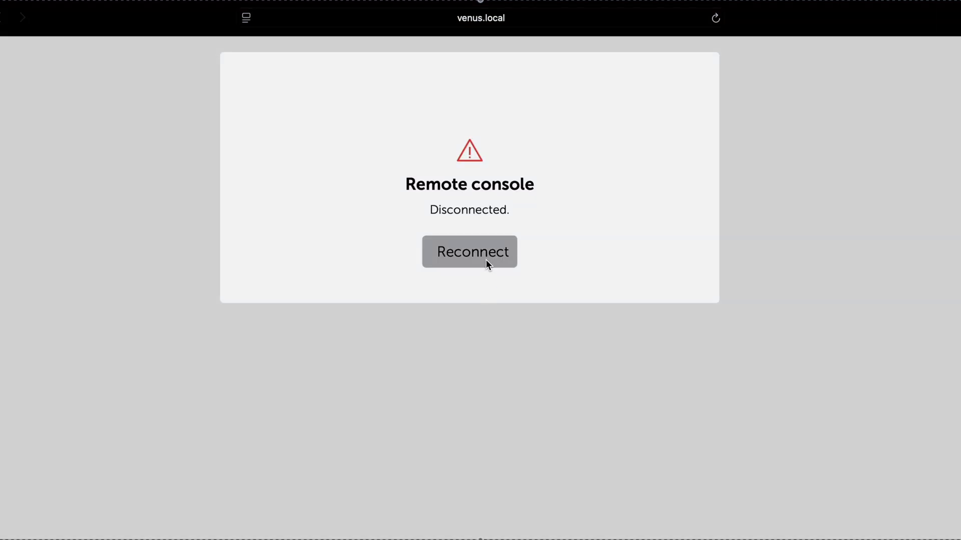
Step: Reconnect the Remote Console to the rebooted Cerbo
click(484, 256)
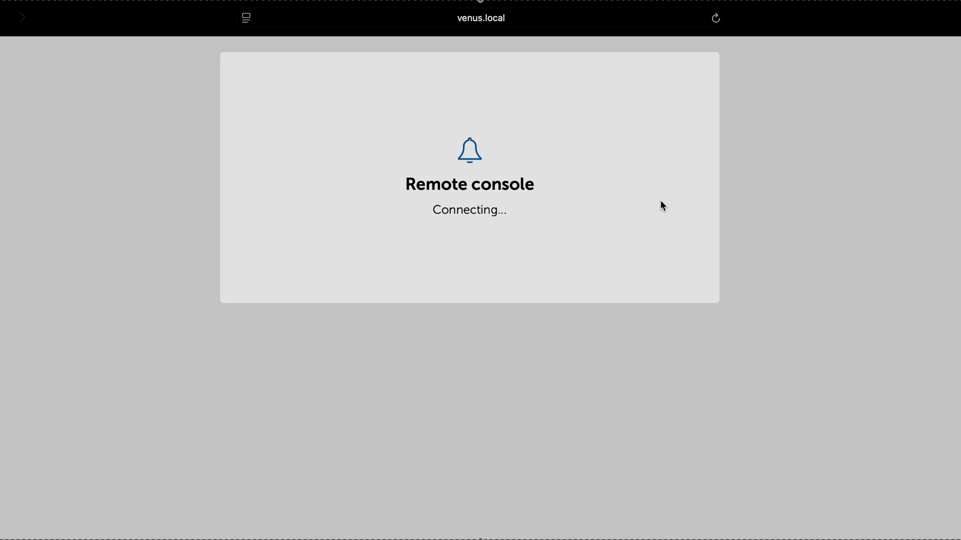